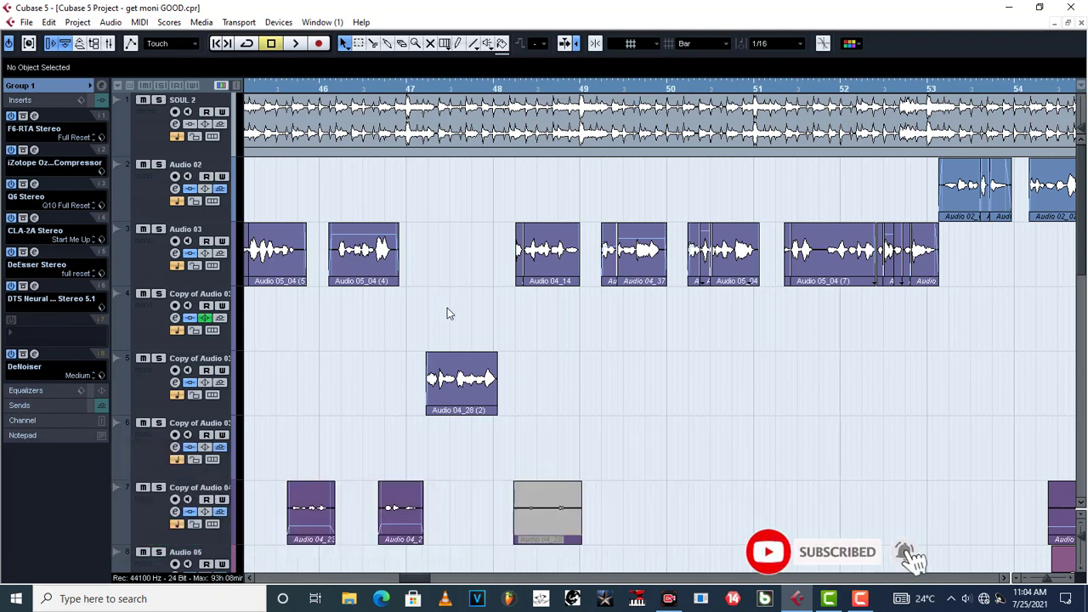
# Review the settings of Group 1's Ozone 7 Vintage Compressor and Q6 equalizer inserts, closing each editor
pyautogui.click(34, 150)
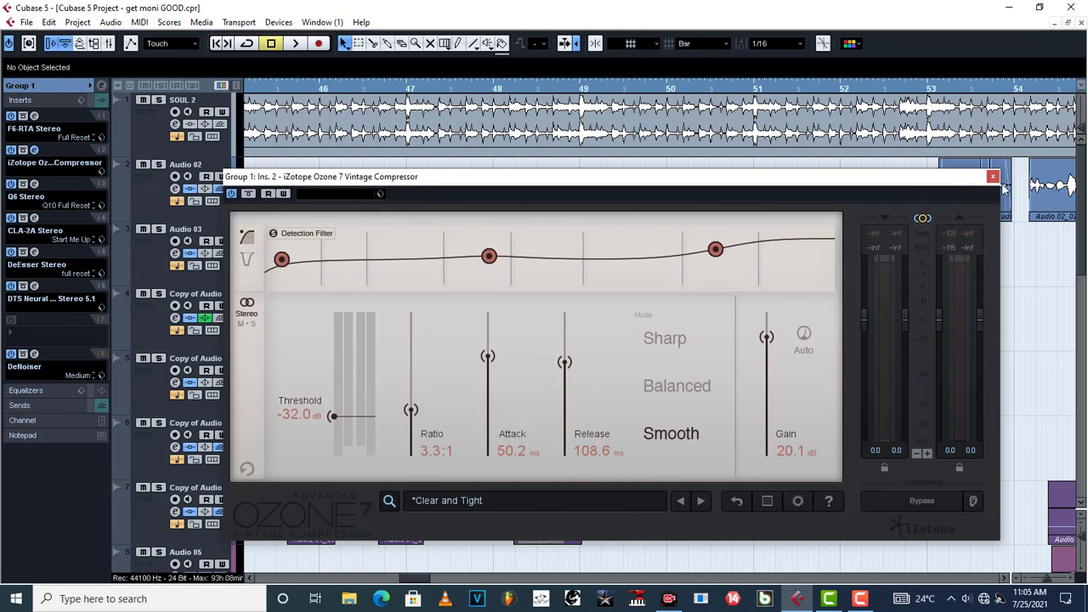
pyautogui.click(993, 176)
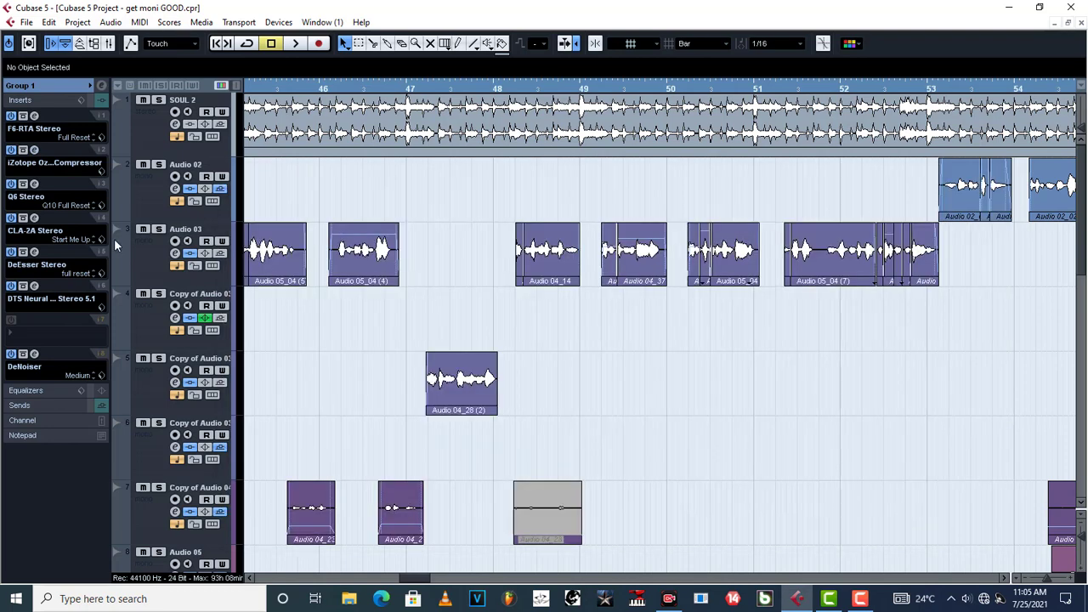
pyautogui.click(35, 184)
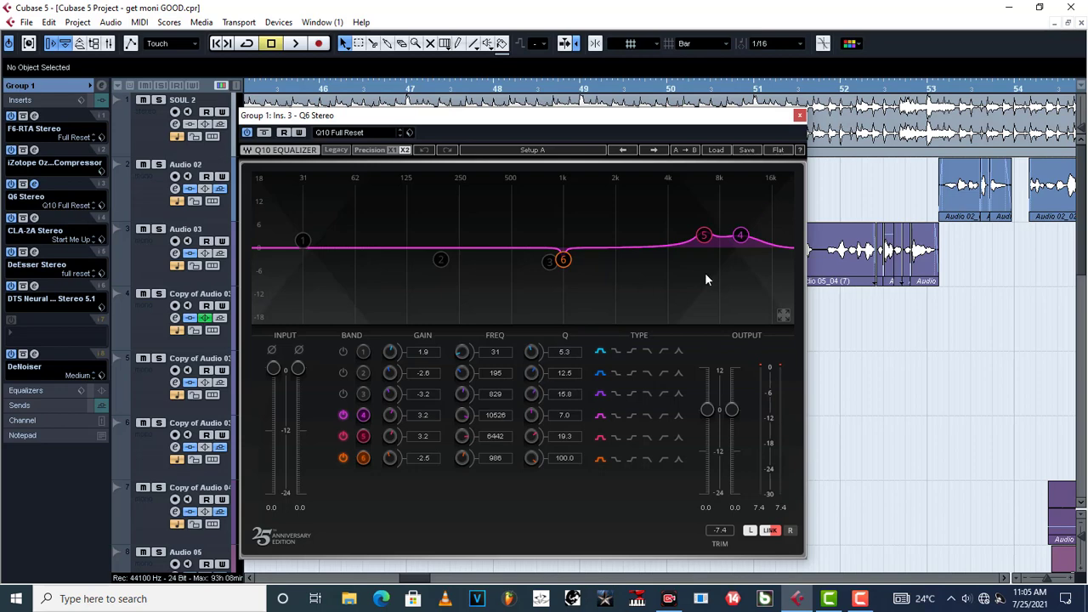
pyautogui.click(799, 114)
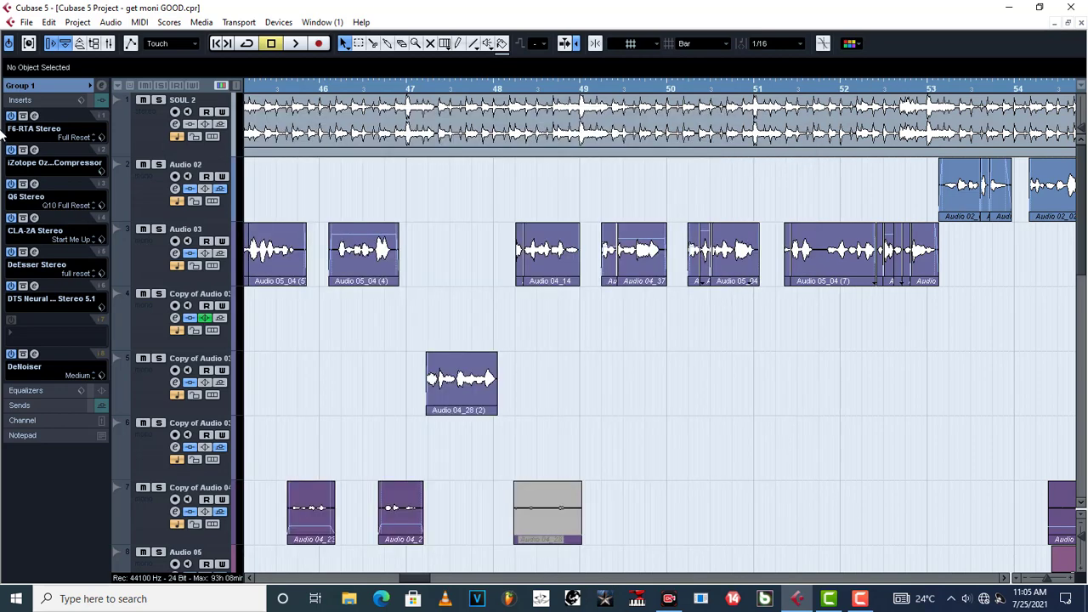
# Show and close the editors of the F6-RTA equalizer and the Vintage Compressor in the first two insert slots
pyautogui.click(34, 115)
pyautogui.click(34, 115)
pyautogui.click(34, 150)
pyautogui.click(34, 149)
pyautogui.click(34, 149)
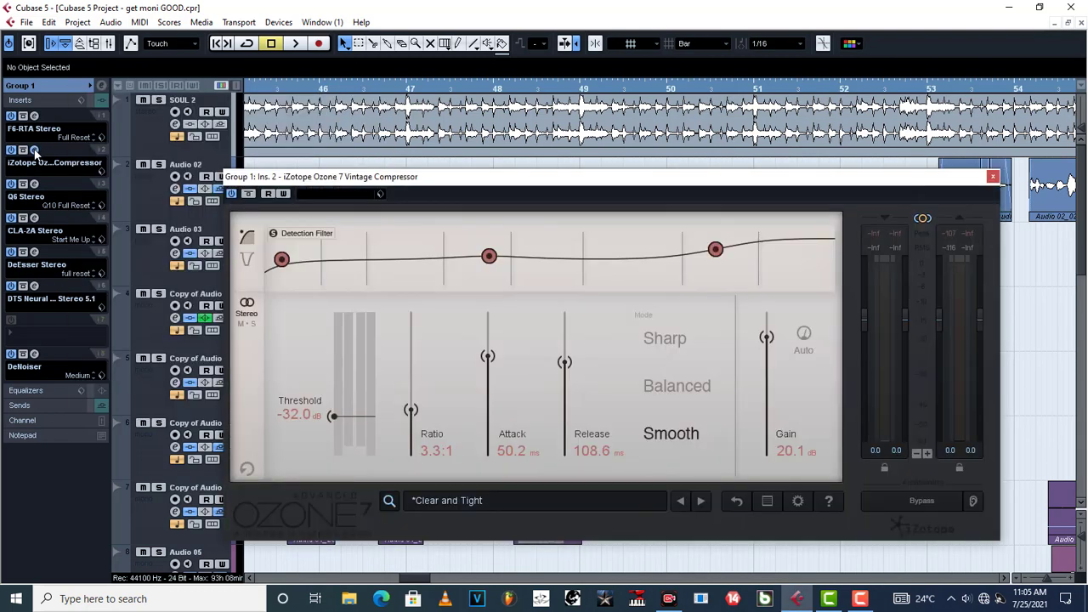
pyautogui.click(34, 150)
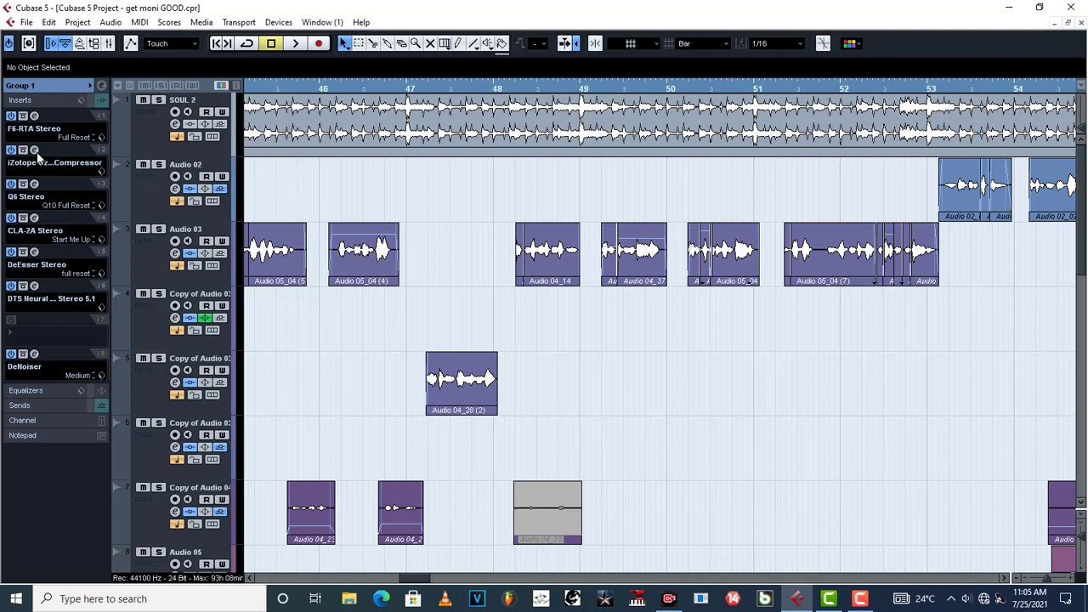
# Examine the settings of the Q6 equalizer, CLA-2A compressor and DeEsser inserts one after another, closing each editor
pyautogui.click(34, 186)
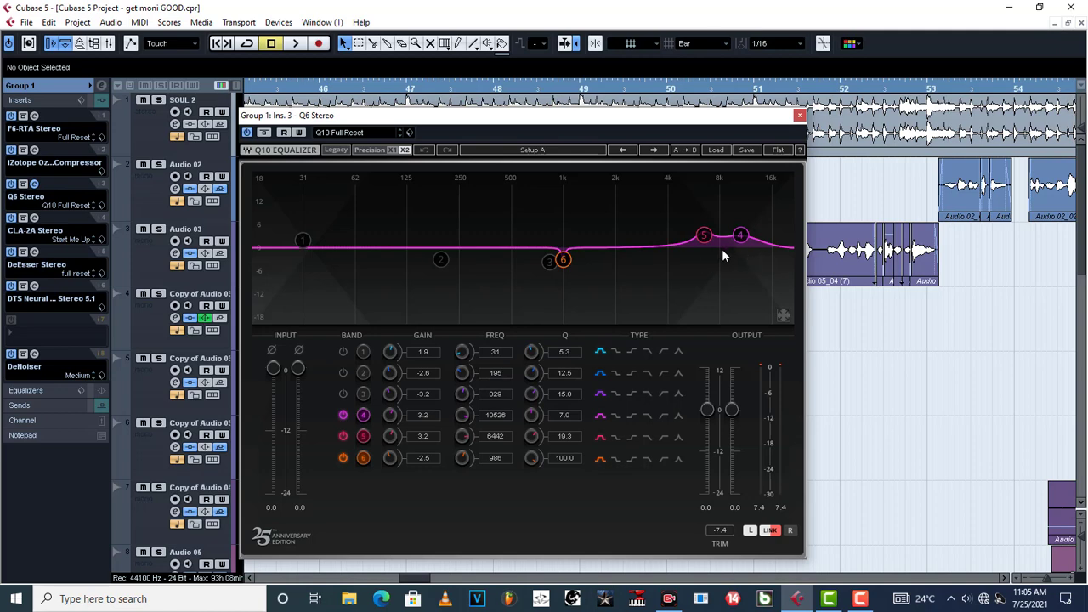
pyautogui.click(799, 115)
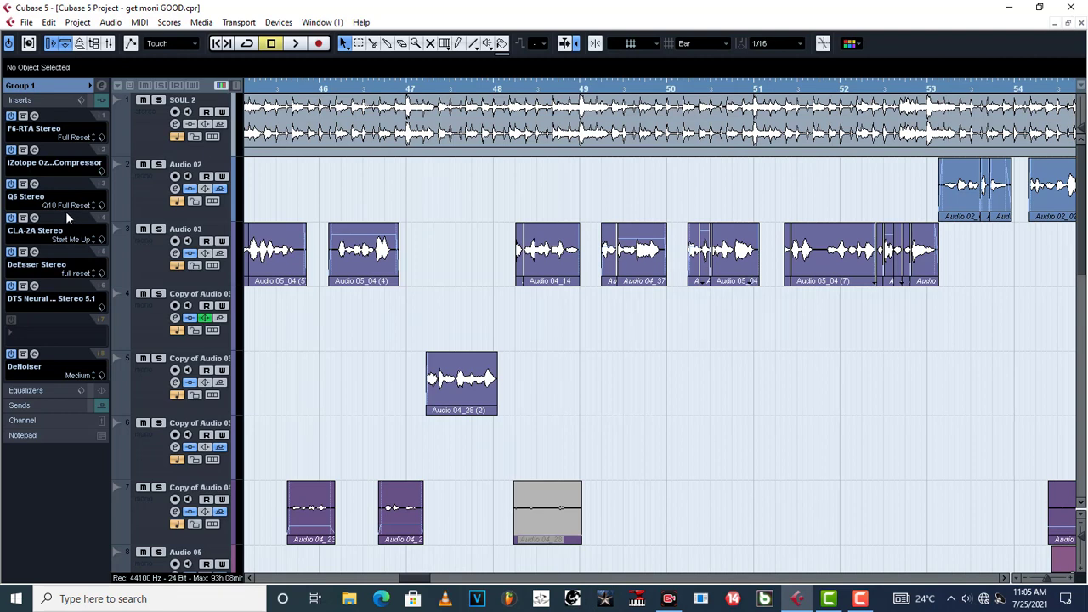
pyautogui.click(34, 218)
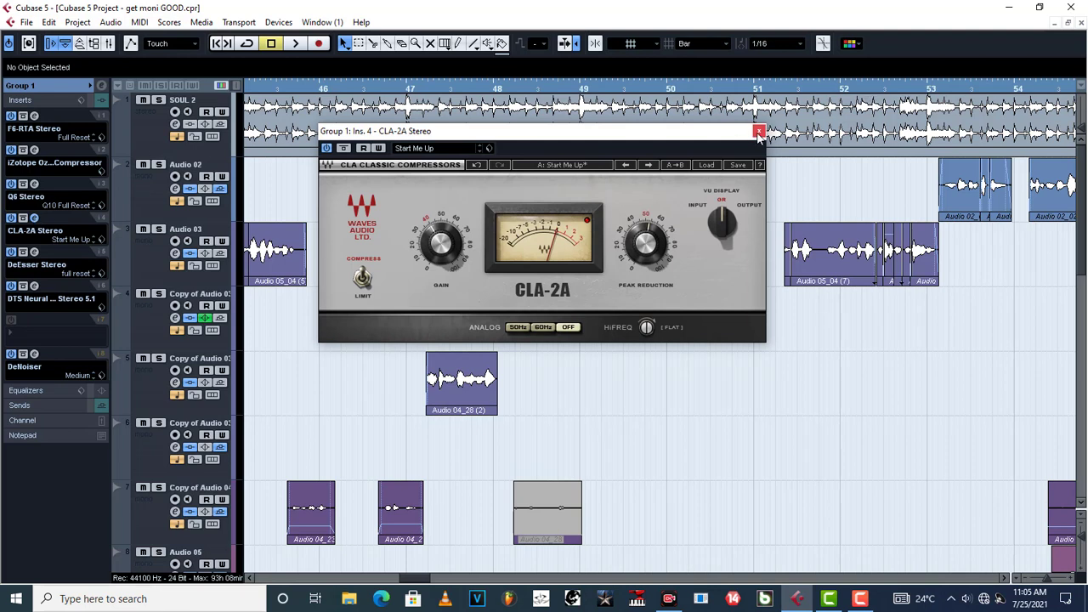
pyautogui.click(760, 133)
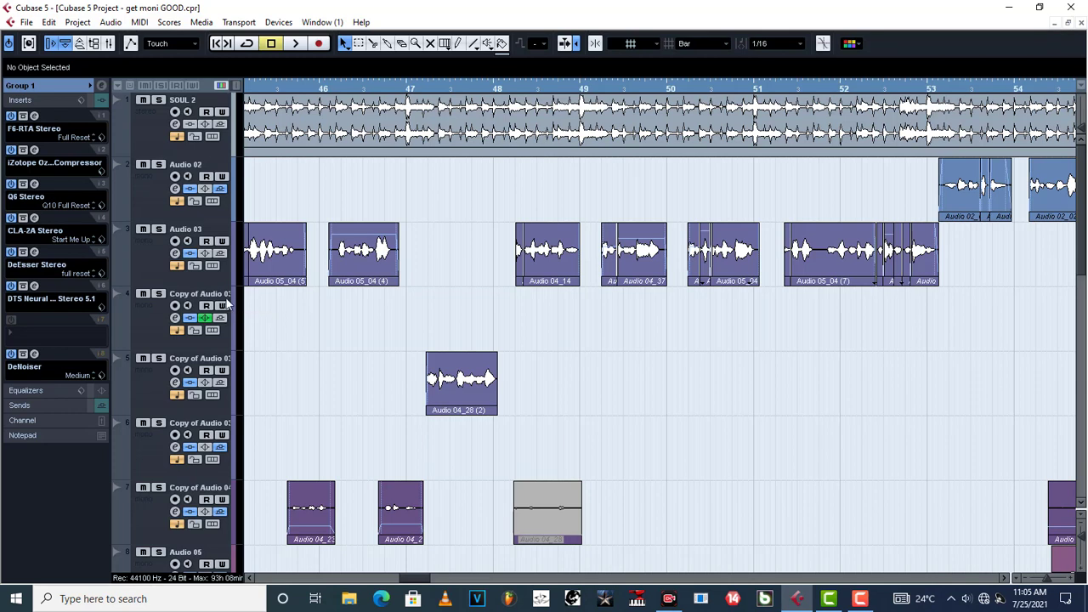
pyautogui.click(34, 252)
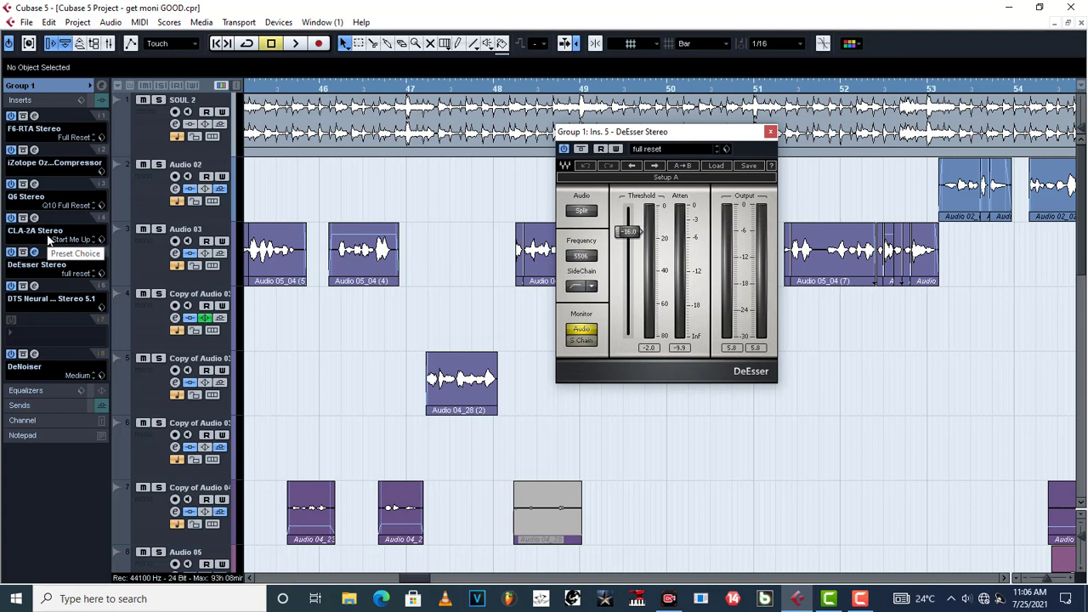
pyautogui.click(770, 131)
# Play back the song with the Group 1 insert chain active, and stop playback
pyautogui.press('space')
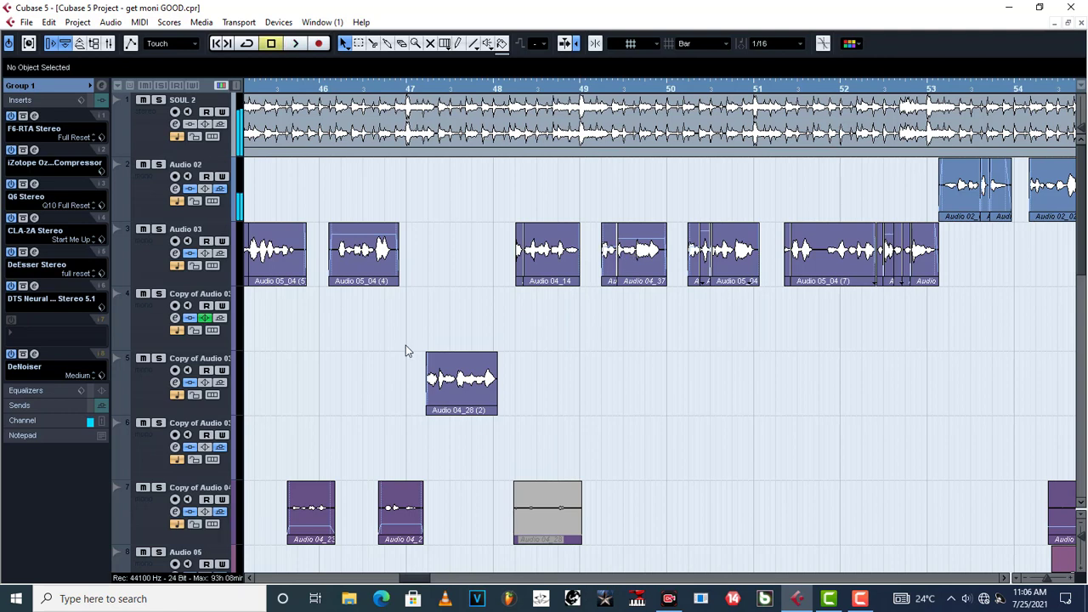
pyautogui.press('space')
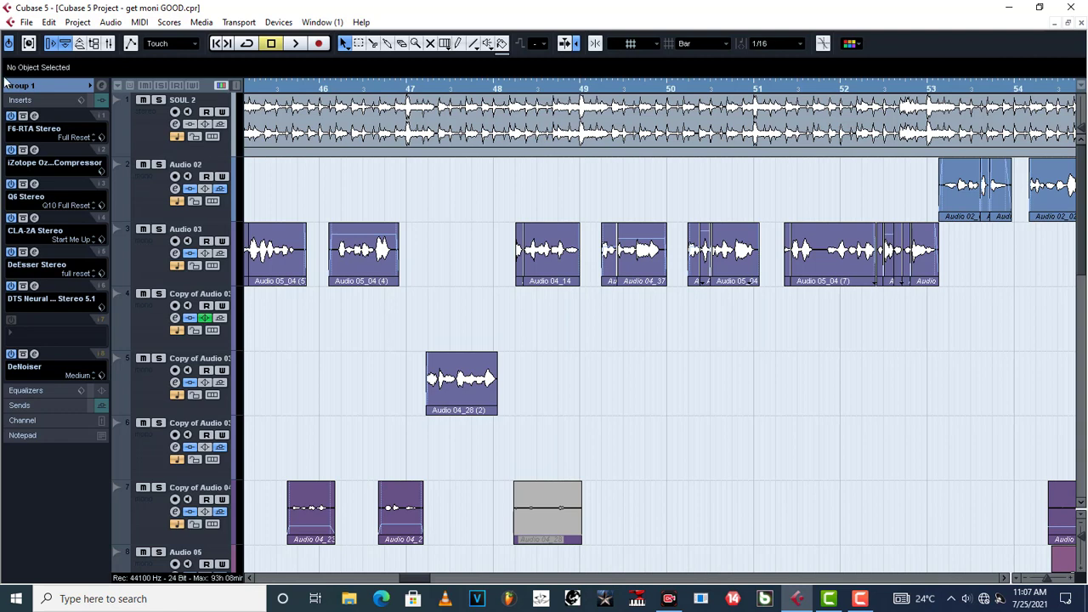
# Switch off the F6-RTA, iZotope Ozone Vintage Compressor, Q6 and CLA-2A inserts on Group 1
pyautogui.click(10, 117)
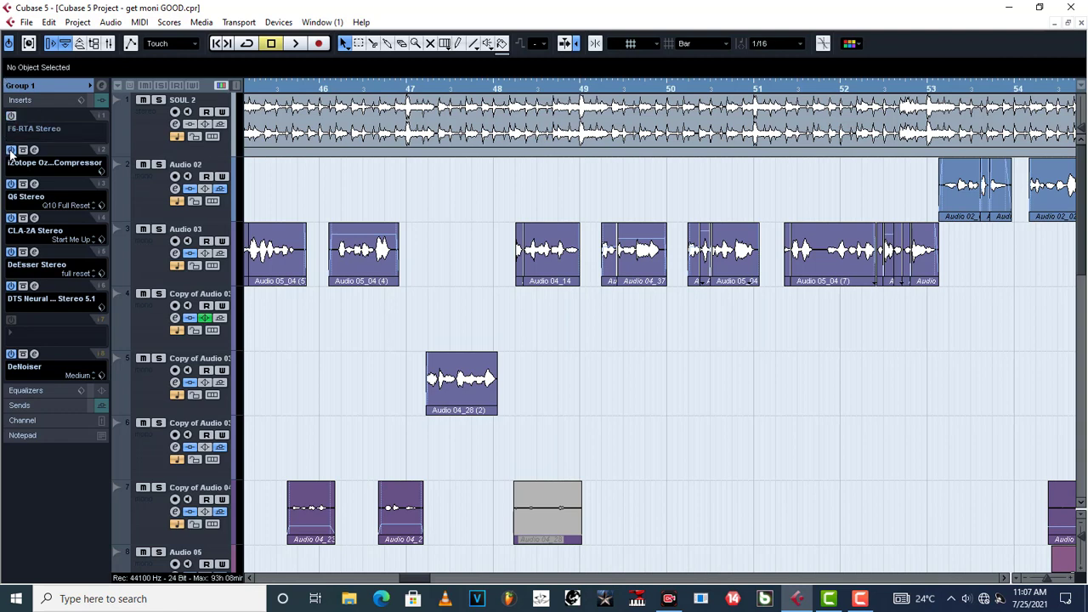
pyautogui.click(11, 150)
pyautogui.click(11, 184)
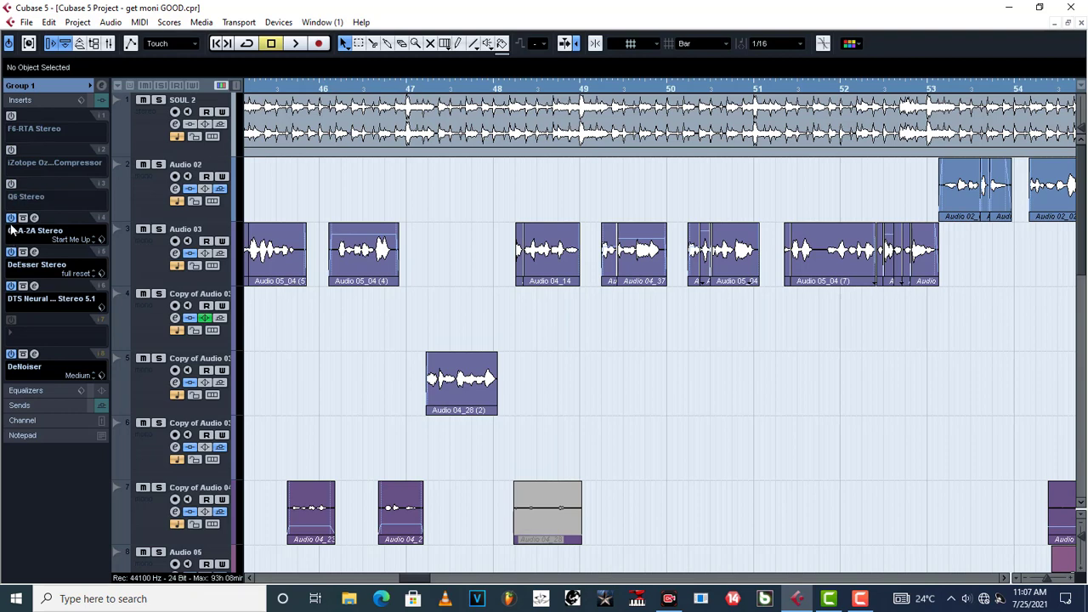
pyautogui.click(11, 219)
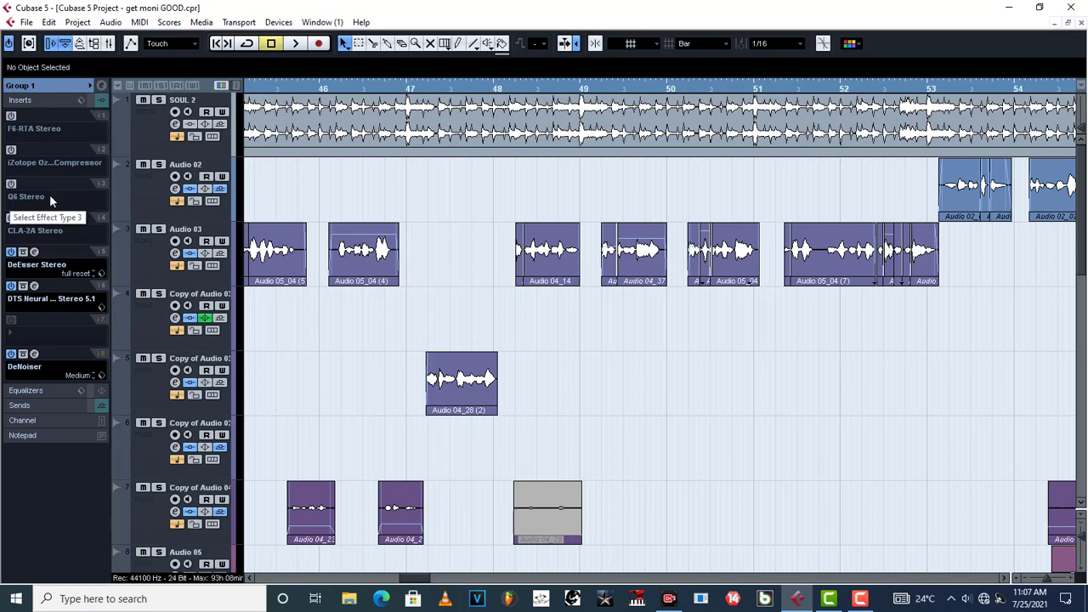
# Switch the F6-RTA insert back on and open its editor
pyautogui.click(11, 116)
pyautogui.click(34, 116)
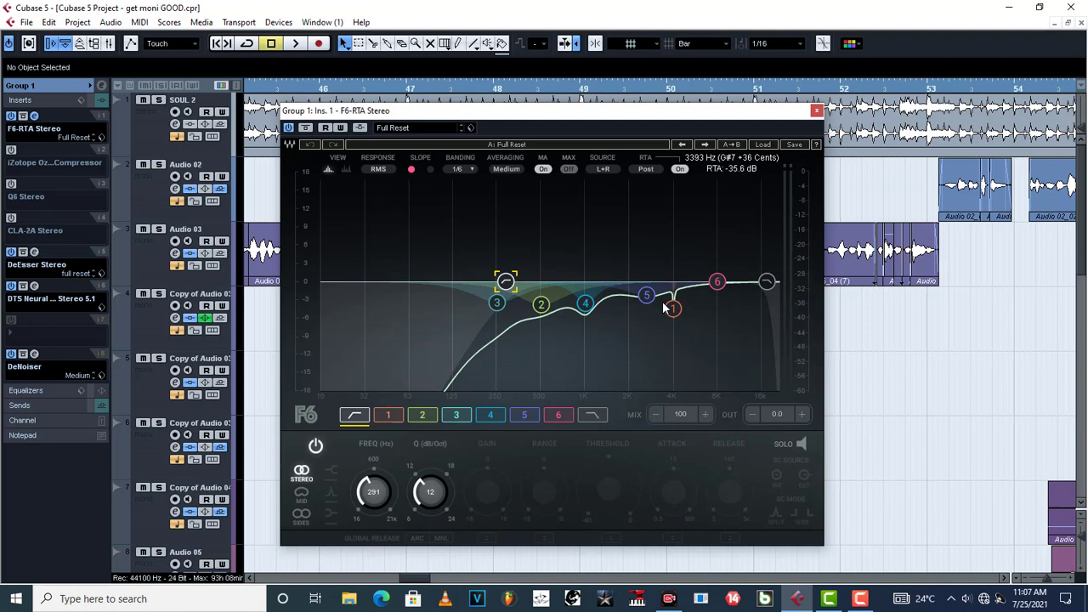
pyautogui.click(816, 111)
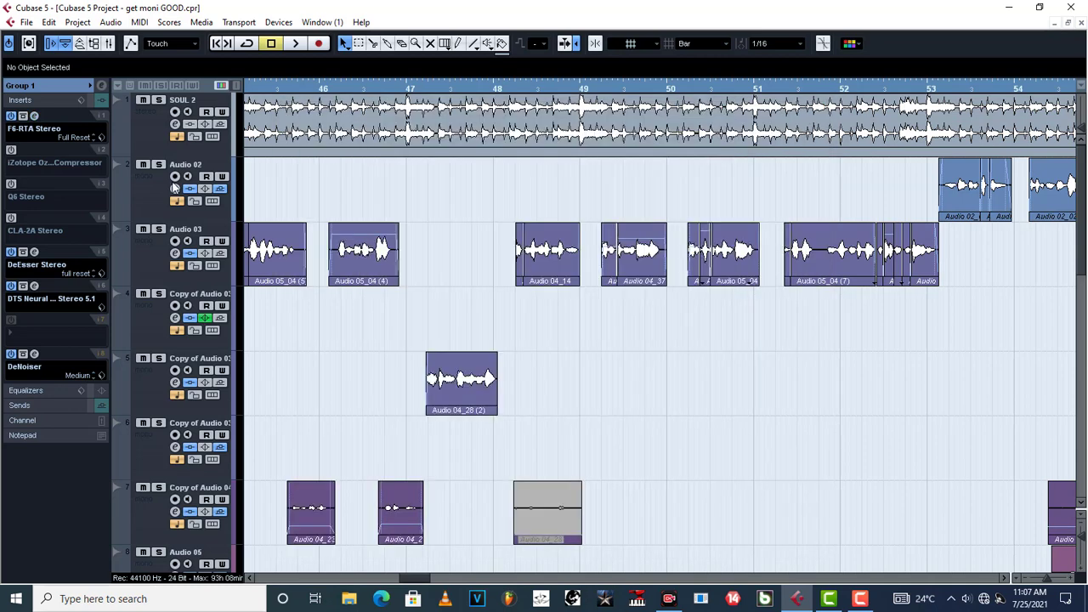
pyautogui.click(34, 116)
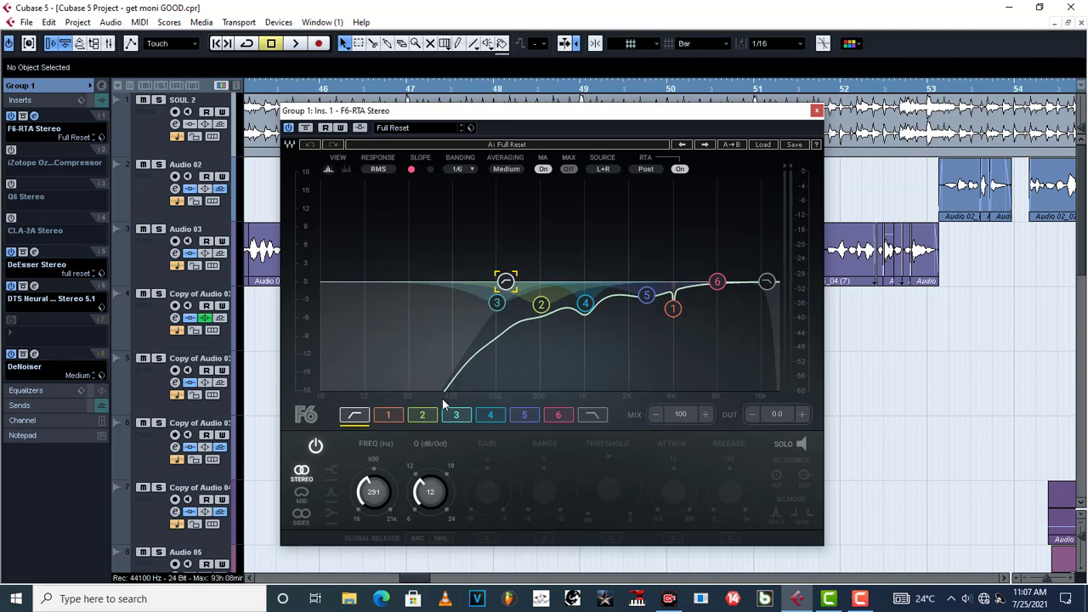
# Sweep the F6-RTA low-cut filter down to 27 Hz and bring it back to 291 Hz
pyautogui.click(506, 281)
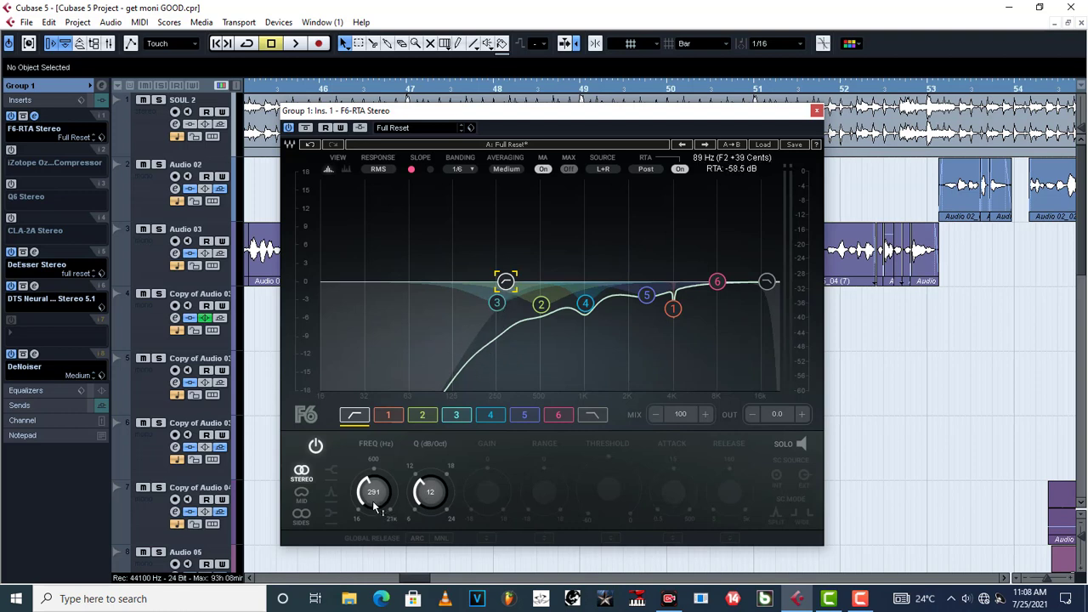
pyautogui.moveTo(374, 508); pyautogui.dragTo(374, 544)
pyautogui.moveTo(412, 280); pyautogui.dragTo(347, 281)
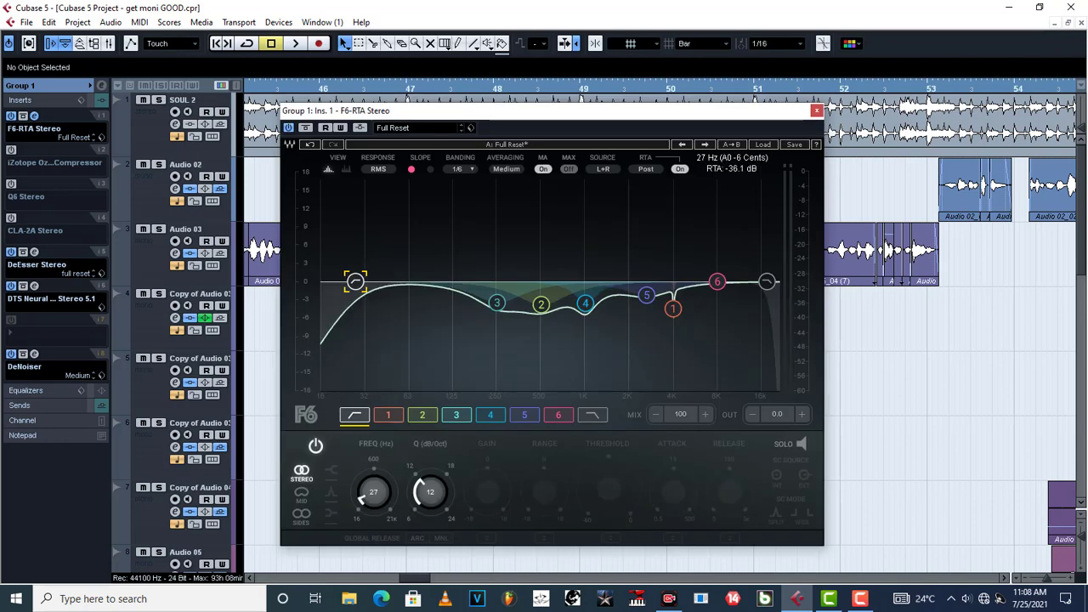
pyautogui.moveTo(355, 282); pyautogui.dragTo(506, 281)
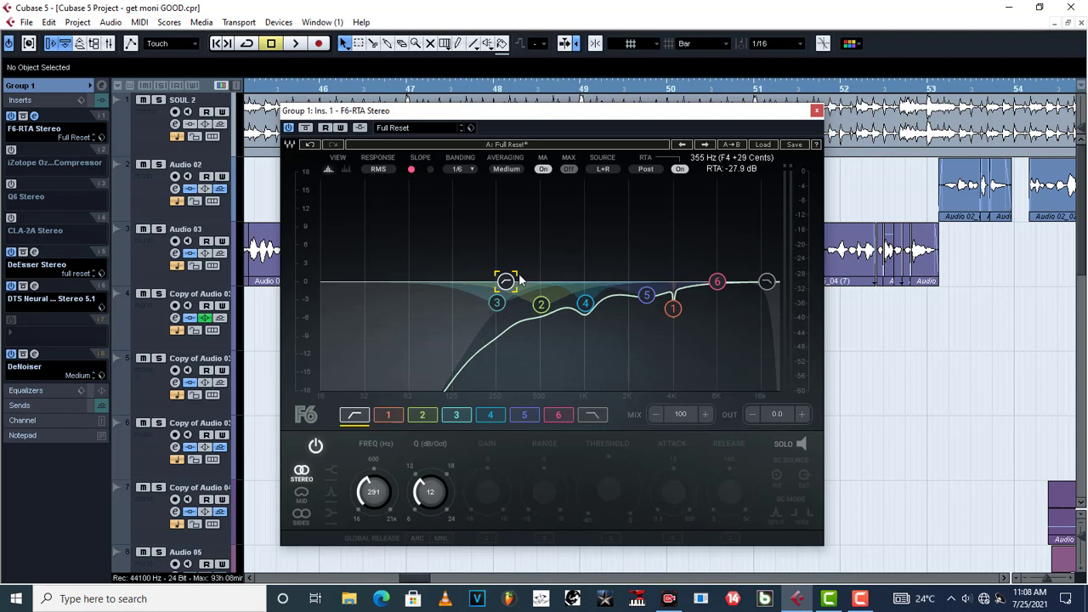
# Inspect F6-RTA bands 2, 4, 5, 1 and 6 in turn, and close the equalizer
pyautogui.click(540, 306)
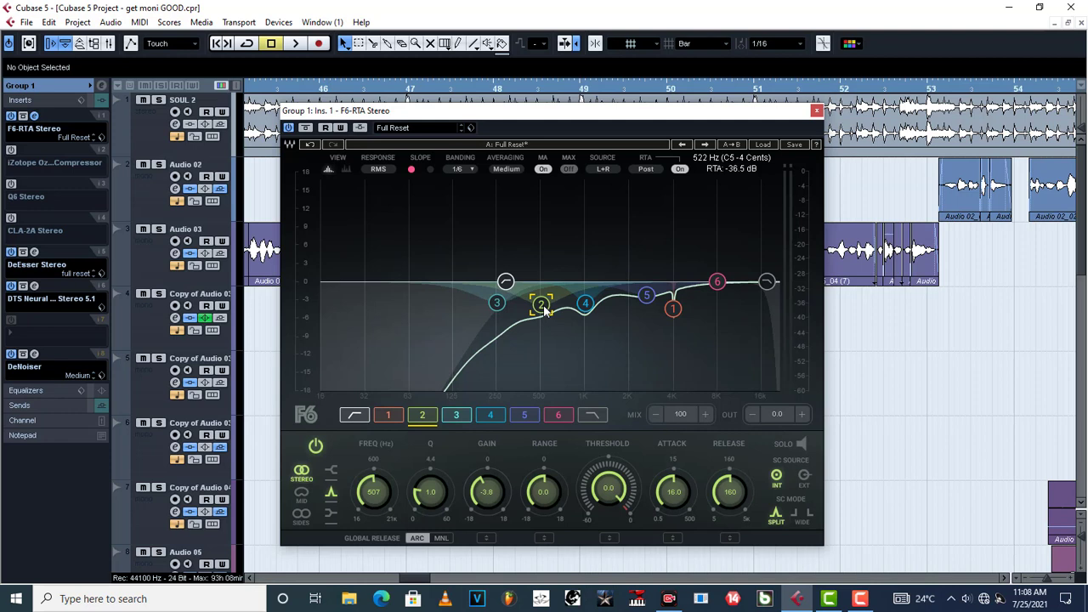
pyautogui.click(586, 304)
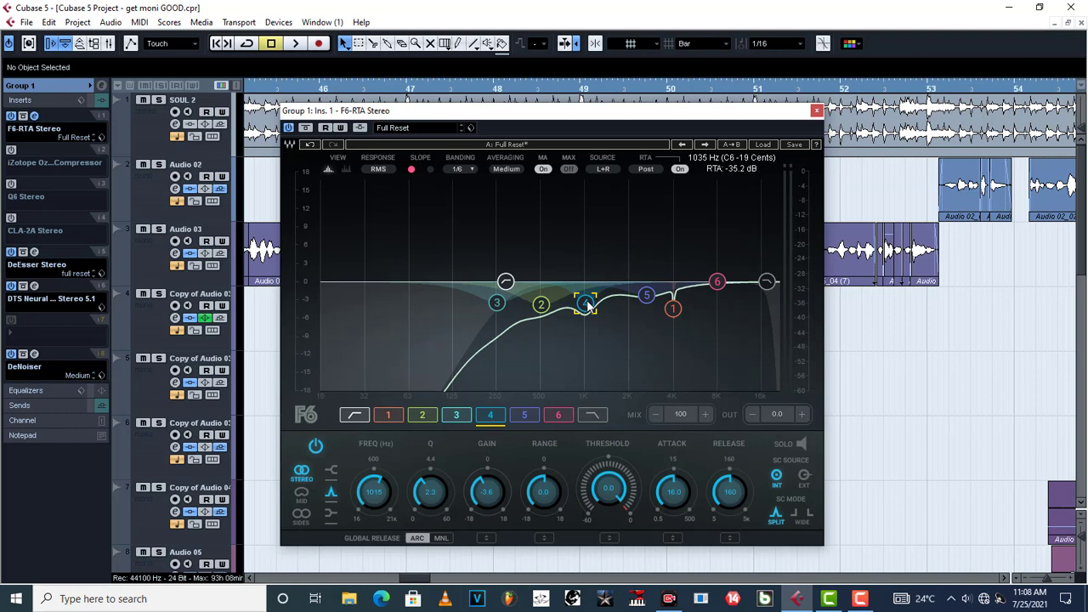
pyautogui.click(646, 296)
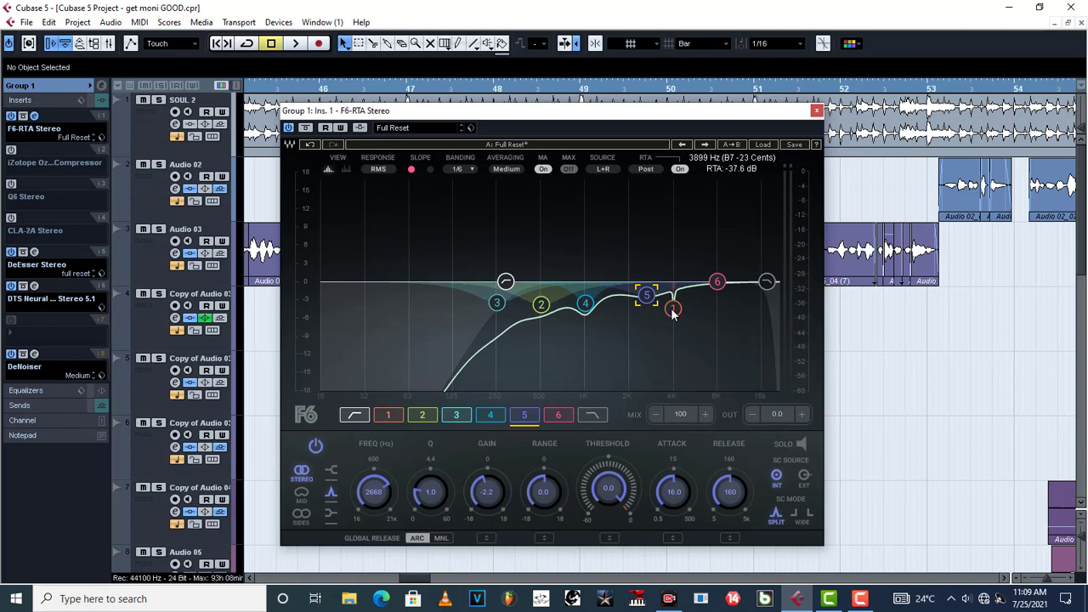
pyautogui.click(673, 310)
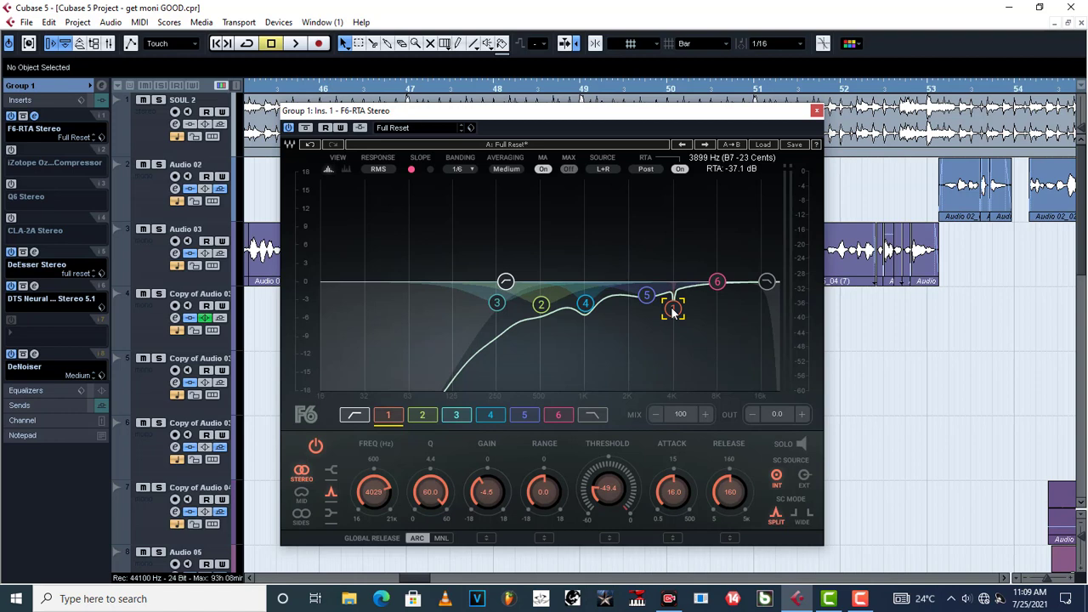
pyautogui.click(718, 282)
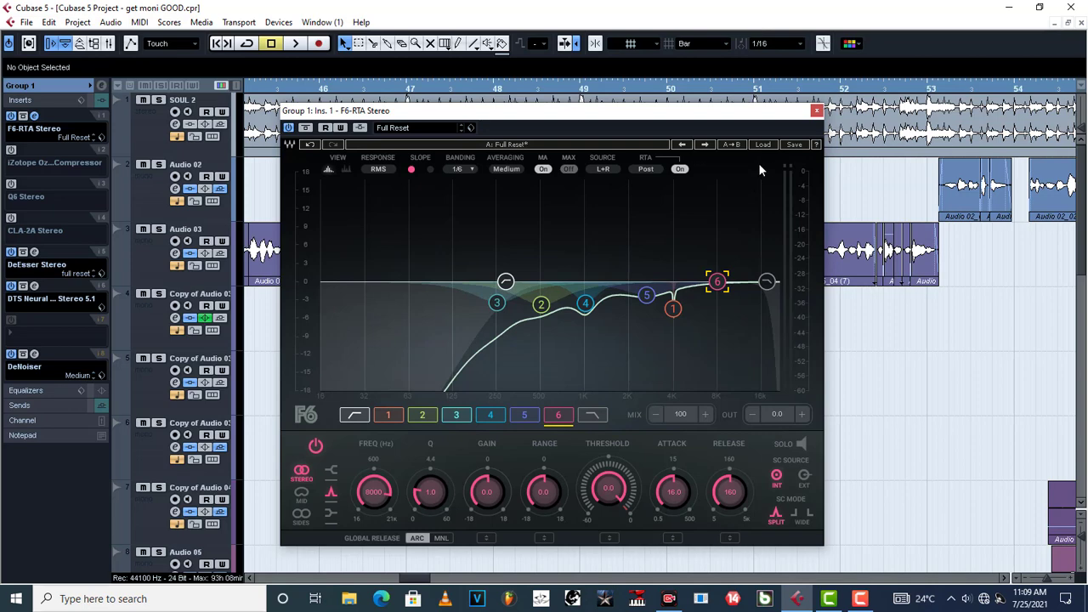
pyautogui.click(816, 111)
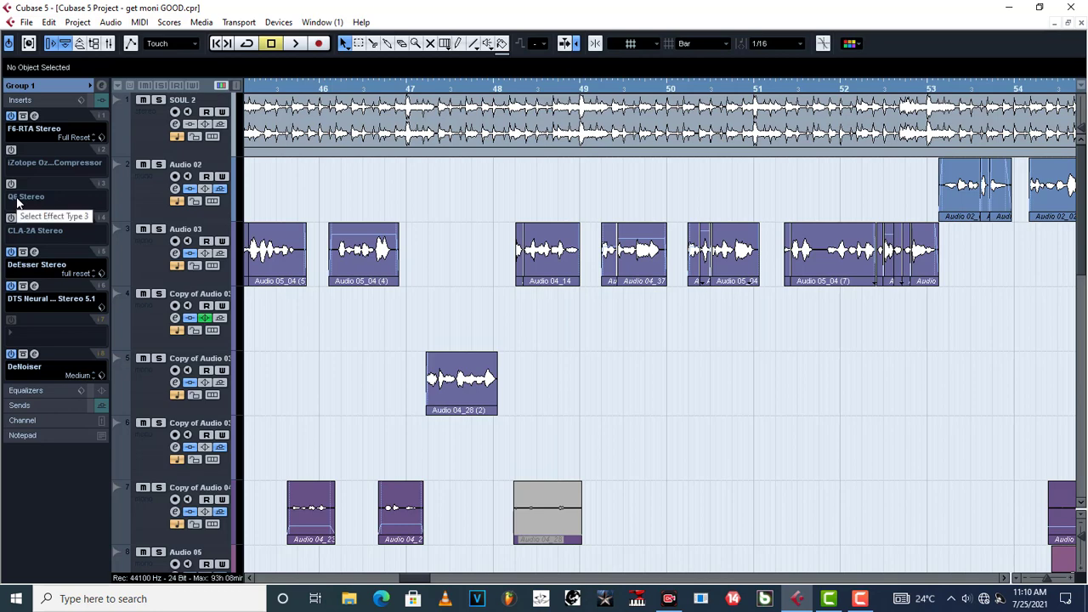
# Switch the iZotope Ozone Vintage Compressor insert back on and review its settings
pyautogui.click(11, 150)
pyautogui.click(35, 151)
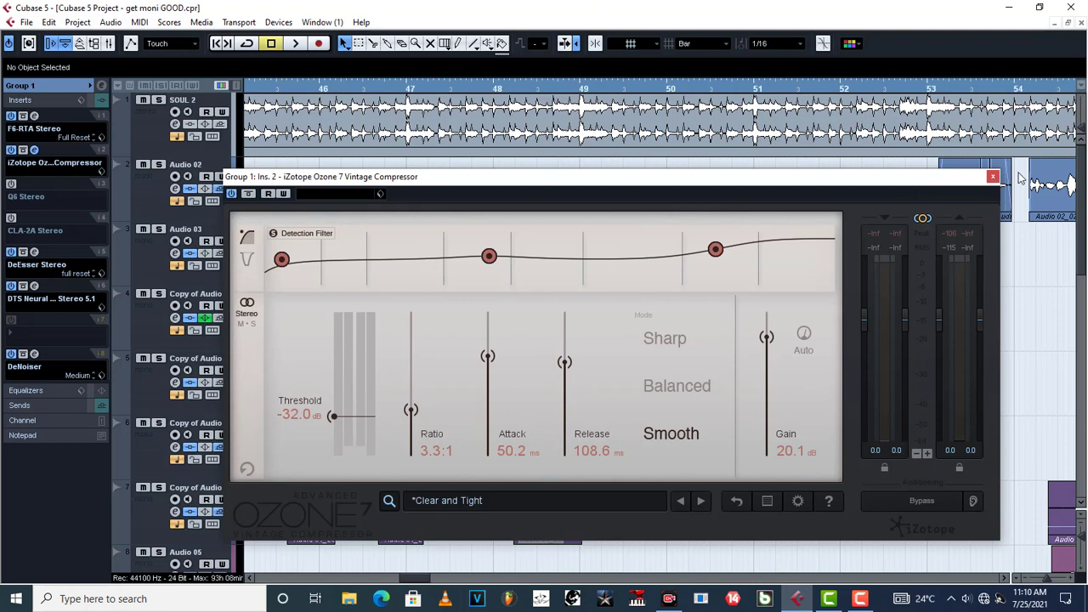
pyautogui.click(992, 177)
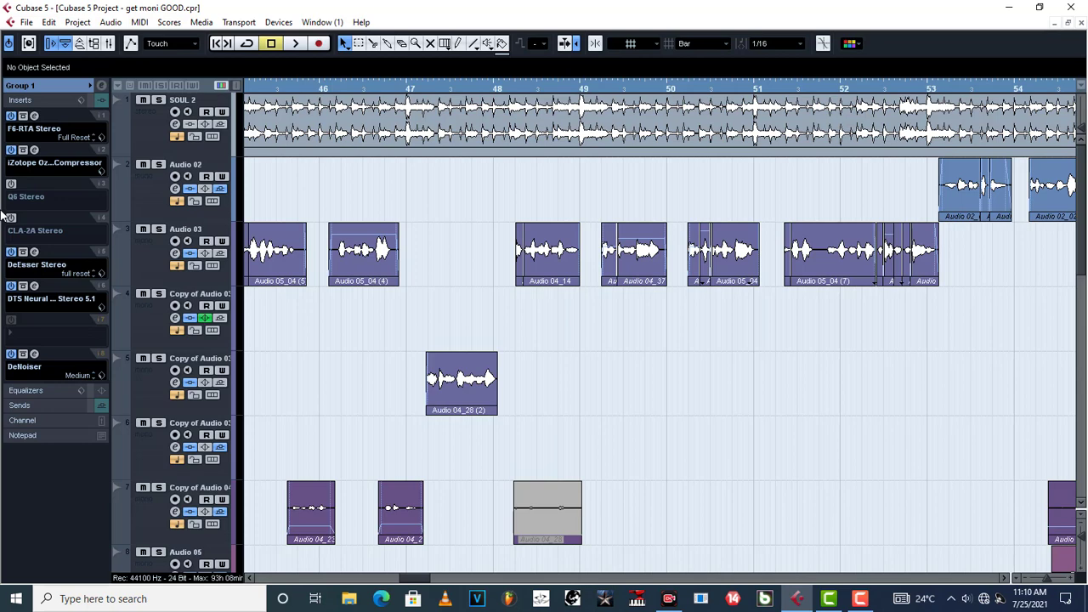
# Switch the Q6 equalizer insert back on and review its band settings
pyautogui.click(11, 186)
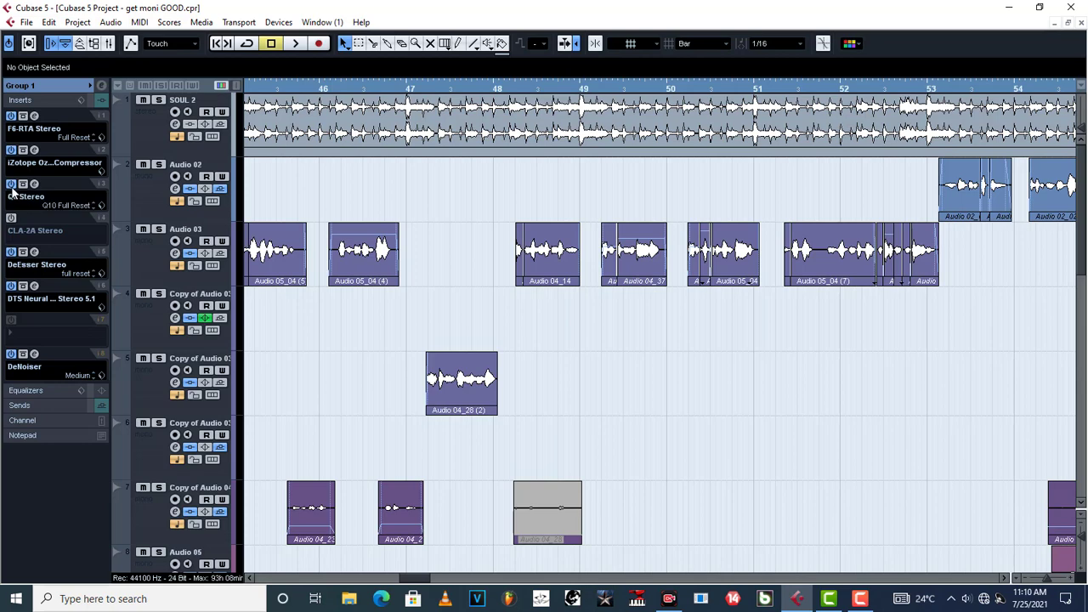
pyautogui.click(34, 185)
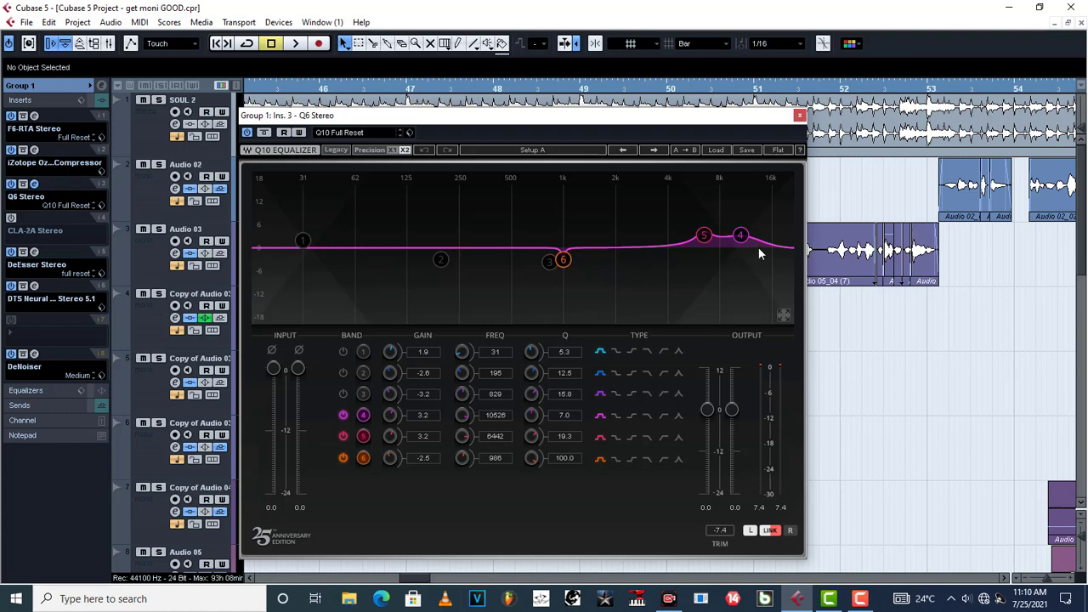
pyautogui.click(799, 117)
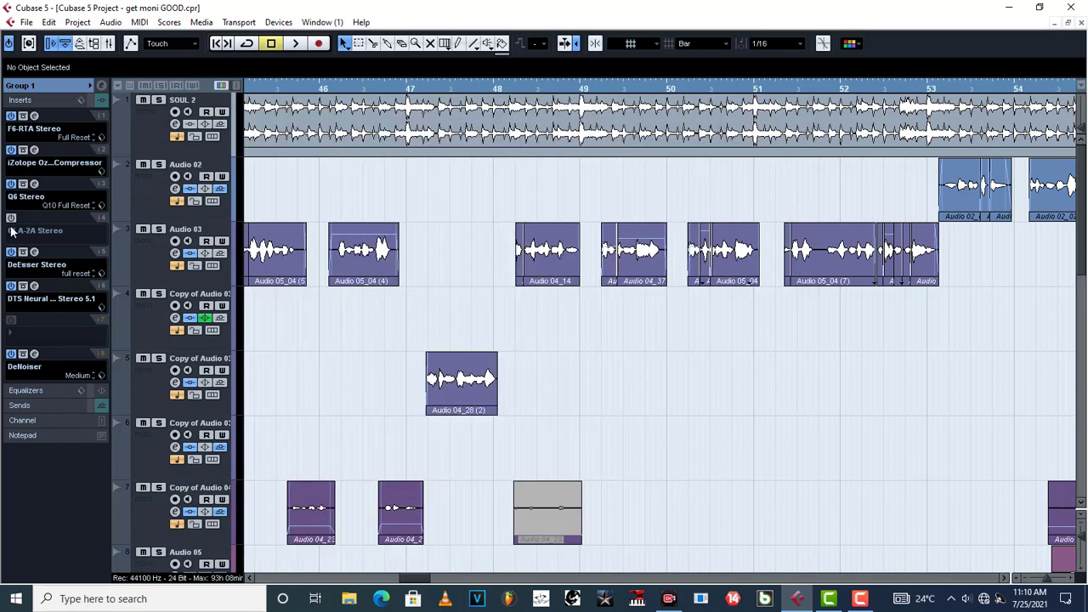